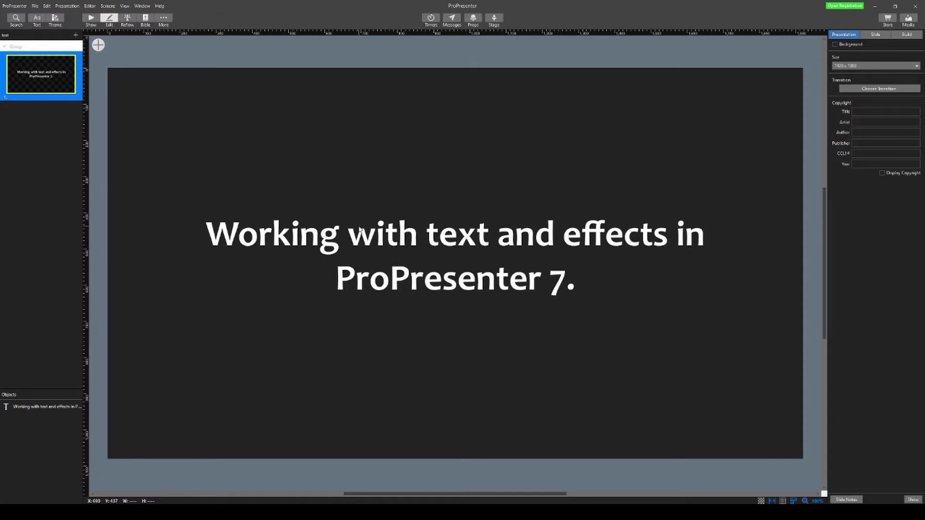
- Select the slide's Calibri Bold title text box to show its text settings
left_click(361, 231)
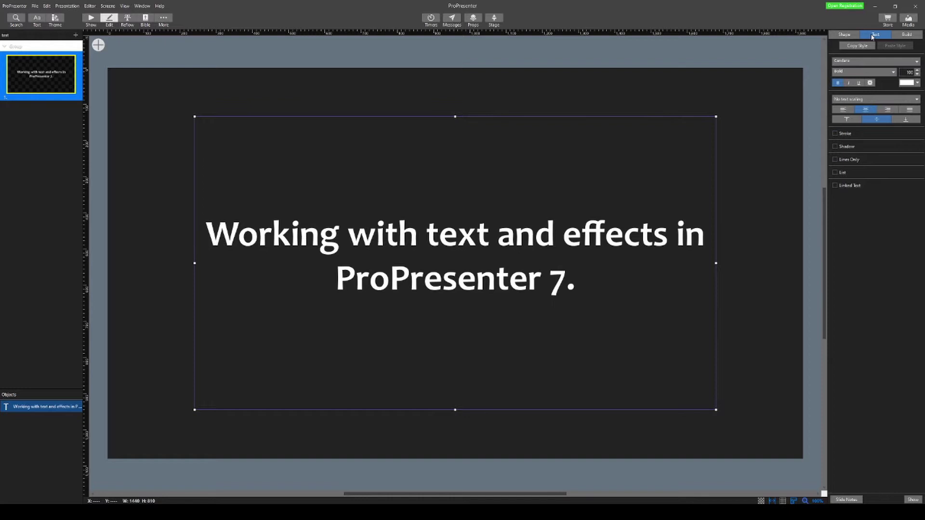
- Turn on a black stroke for the title text and set its width to 10
left_click(845, 134)
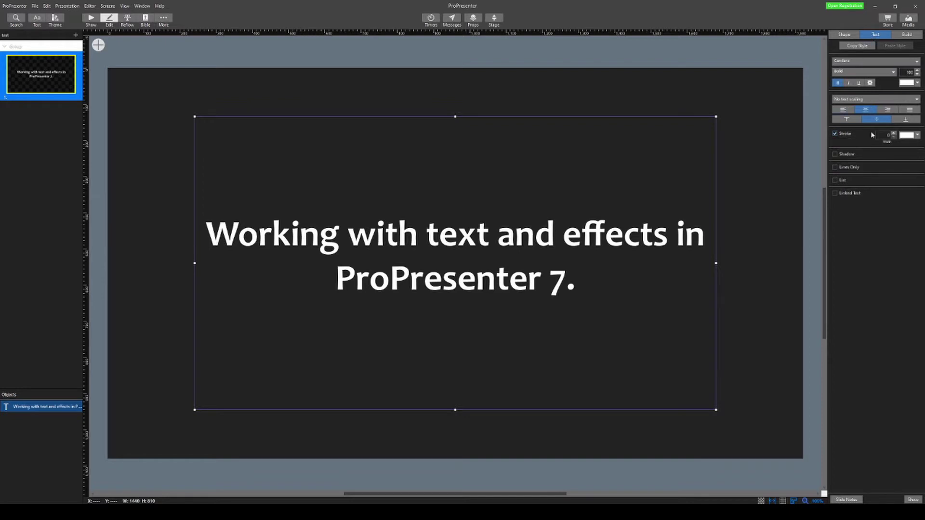
left_click(909, 138)
left_click(845, 165)
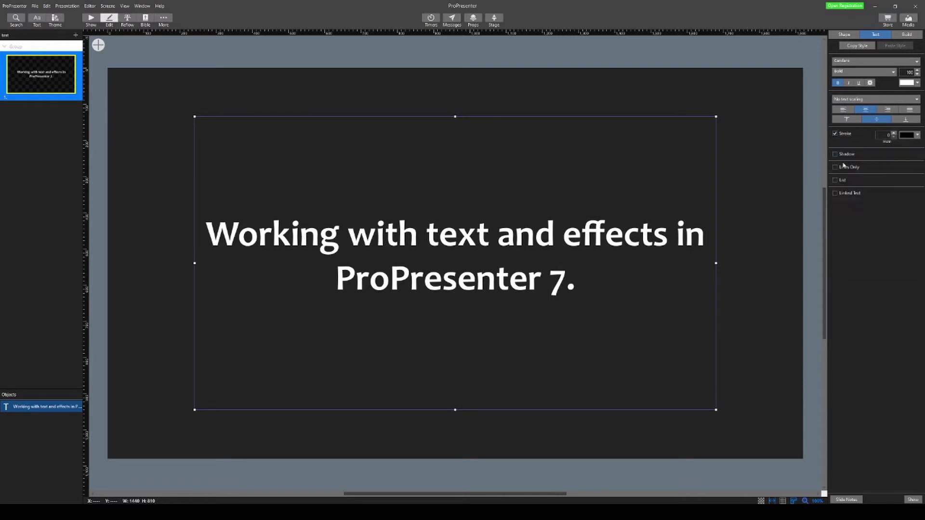
left_click(896, 134)
left_click(895, 134)
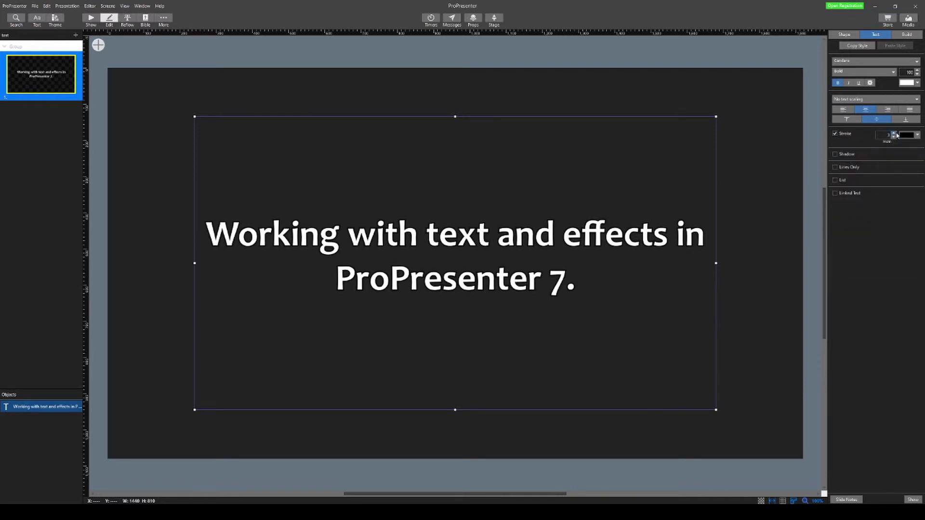
left_click(895, 134)
left_click(895, 134)
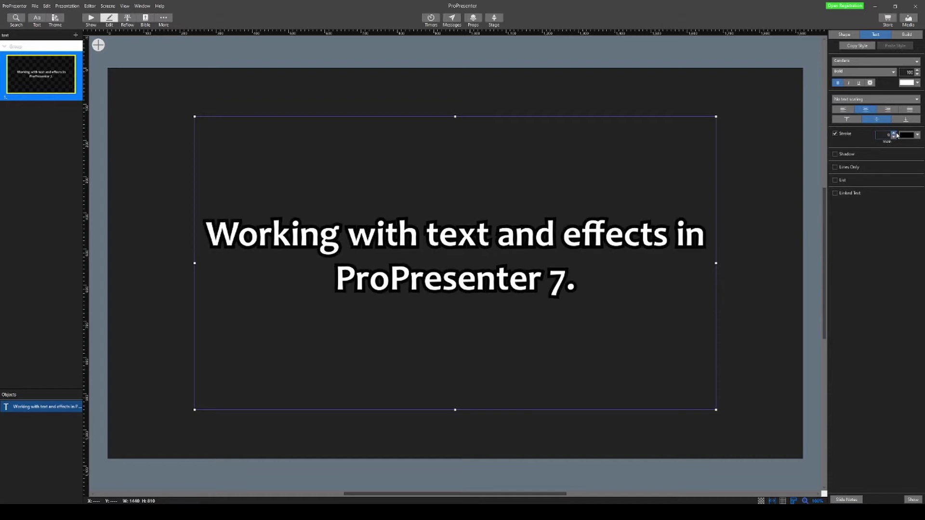
left_click(895, 134)
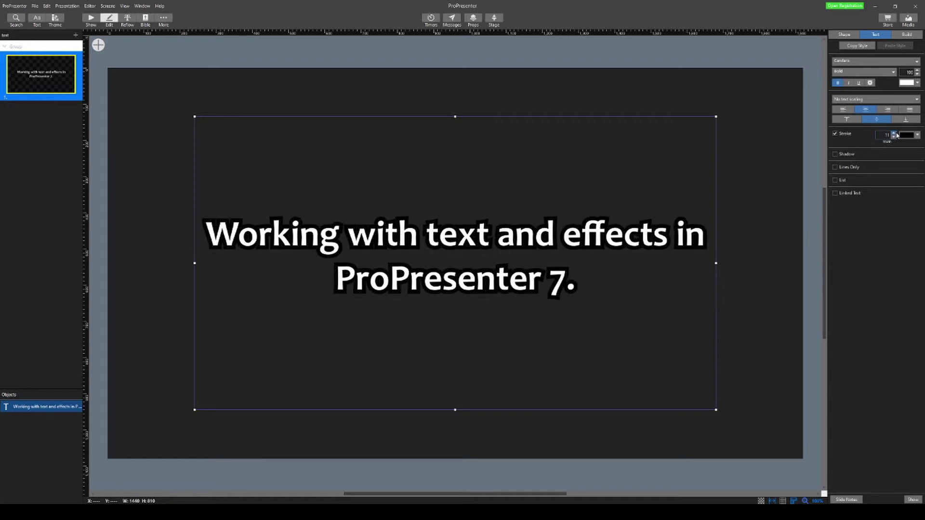
left_click(895, 134)
left_click(895, 138)
left_click(894, 138)
- Change the title font to Arial
left_click(856, 61)
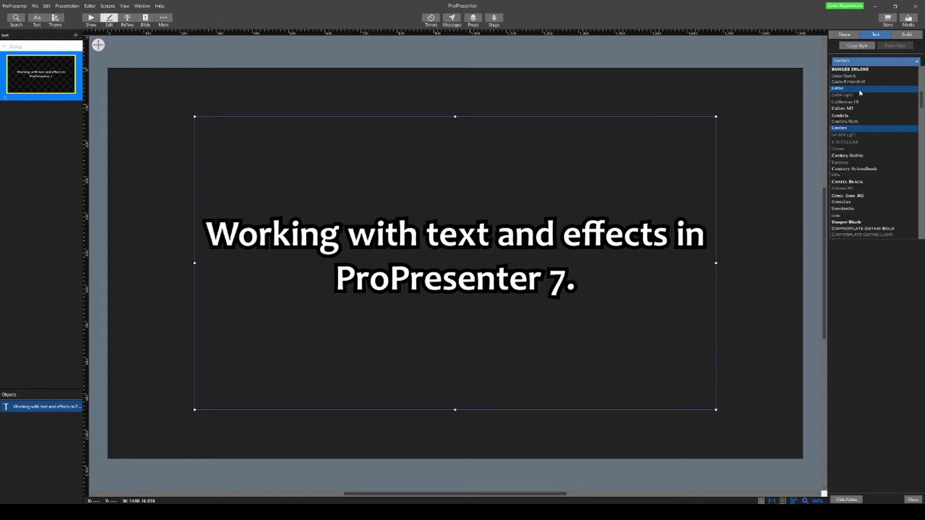
scroll(861, 92, "up", 8)
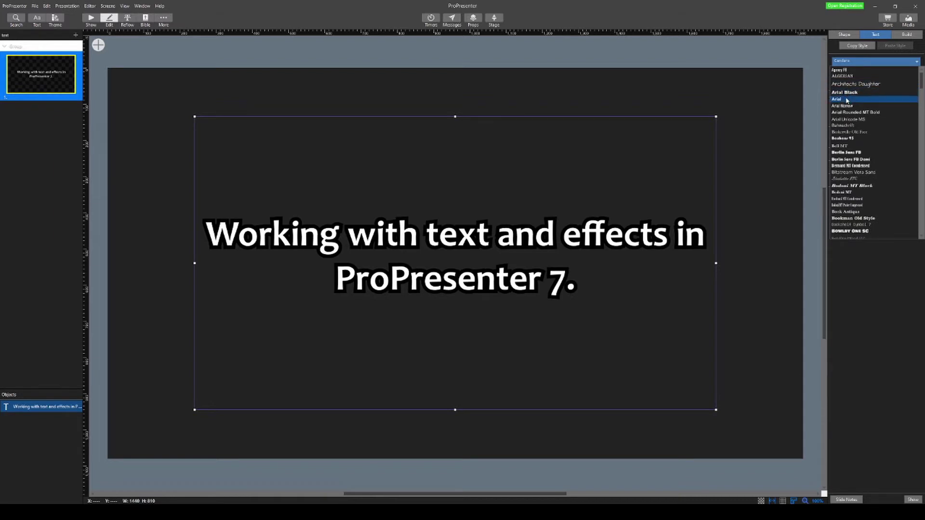
left_click(847, 100)
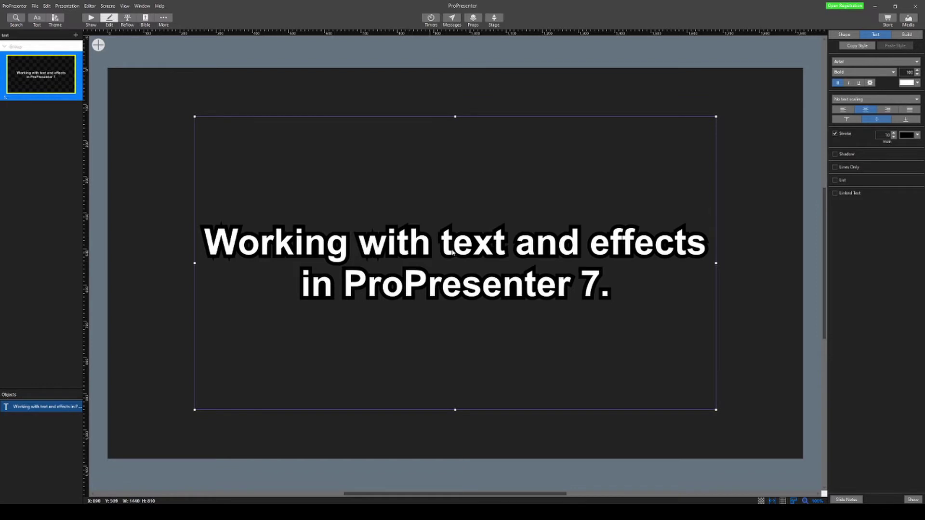
- Switch the title from bold to regular and thin its outline to 3
left_click(893, 137)
left_click(894, 137)
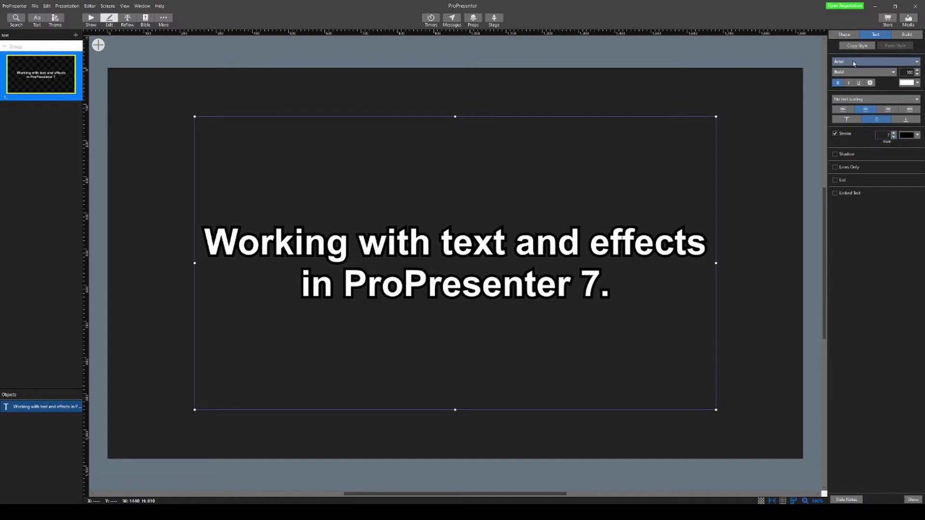
left_click(839, 83)
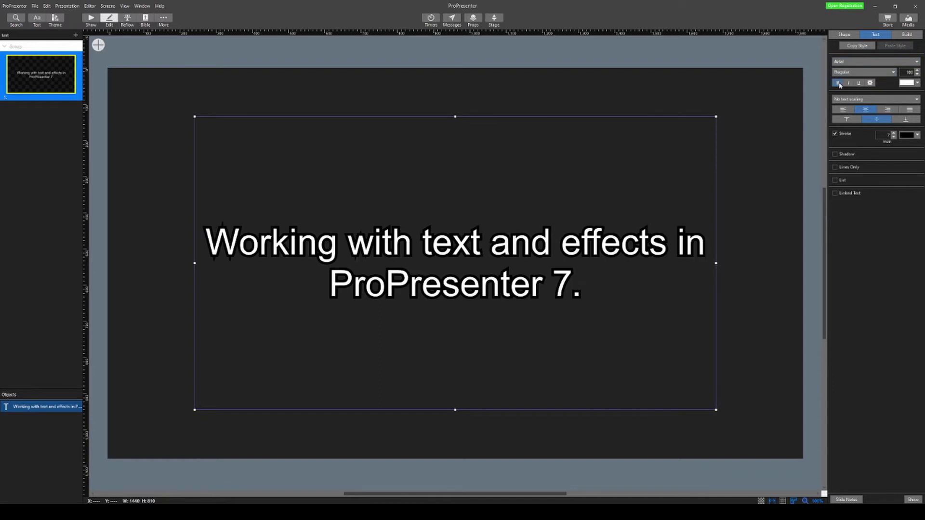
left_click(893, 137)
left_click(893, 137)
left_click(893, 137)
left_click(893, 137)
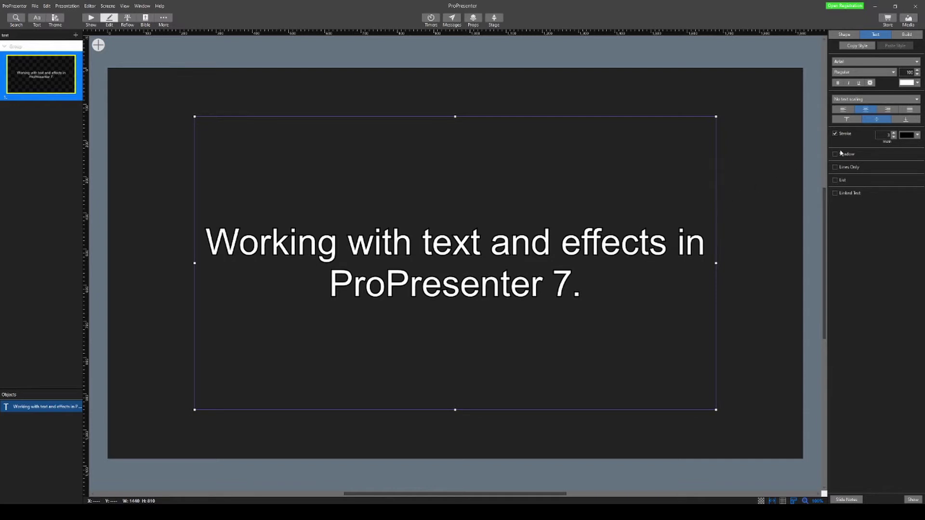
- Change the title font back to Candara
left_click(860, 62)
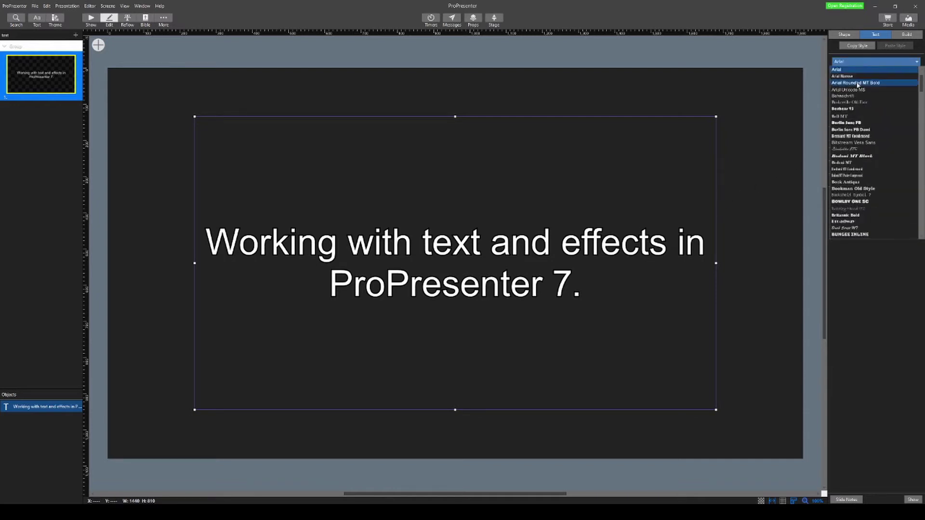
scroll(843, 147, "down", 5)
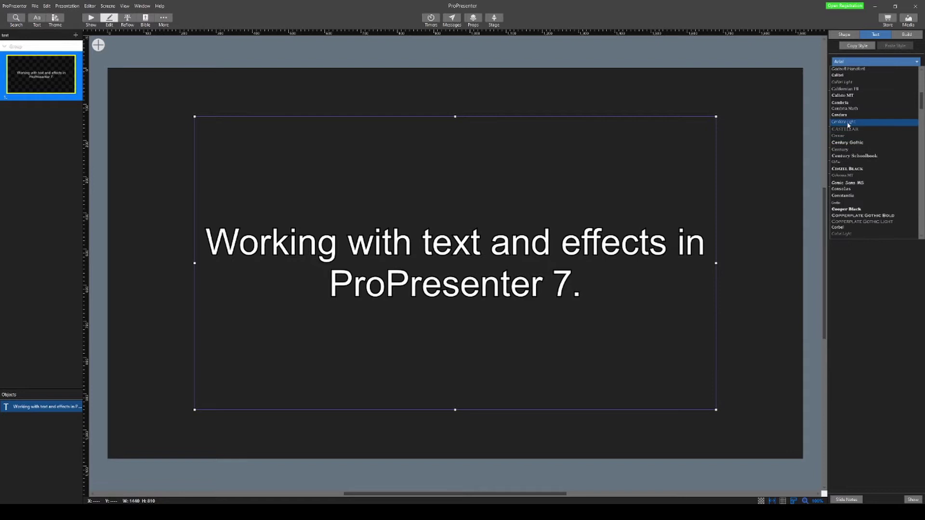
left_click(847, 122)
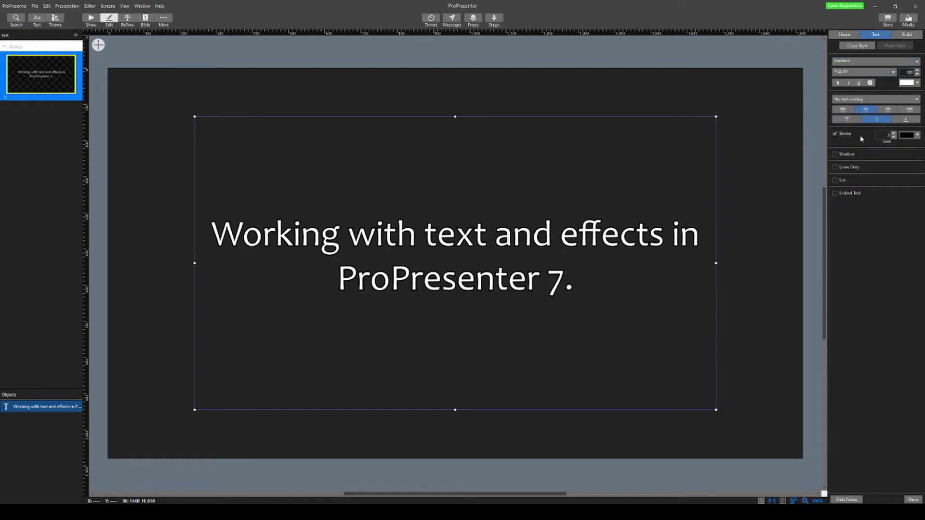
- Raise the title's outline width to 17, then bring it back down to about 10
left_click(894, 134)
left_click(893, 134)
left_click(893, 134)
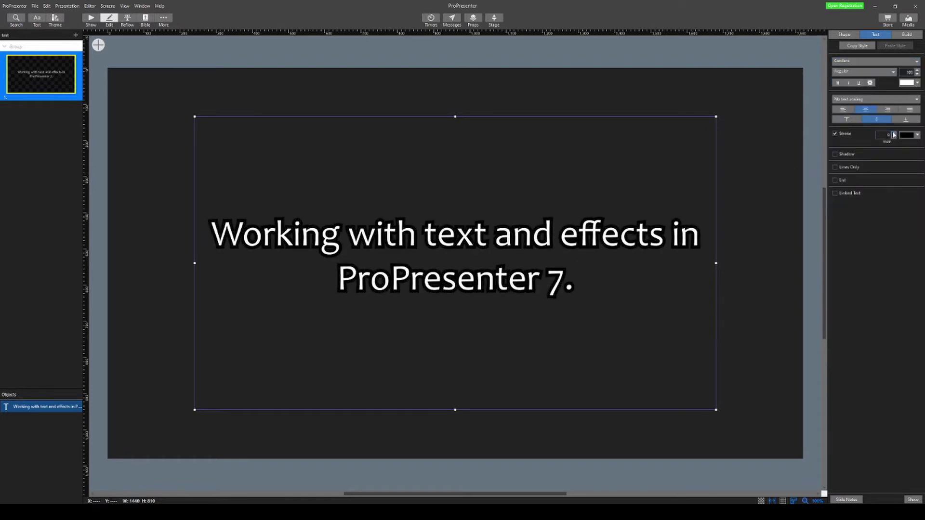
left_click(893, 134)
left_click(894, 134)
left_click(894, 135)
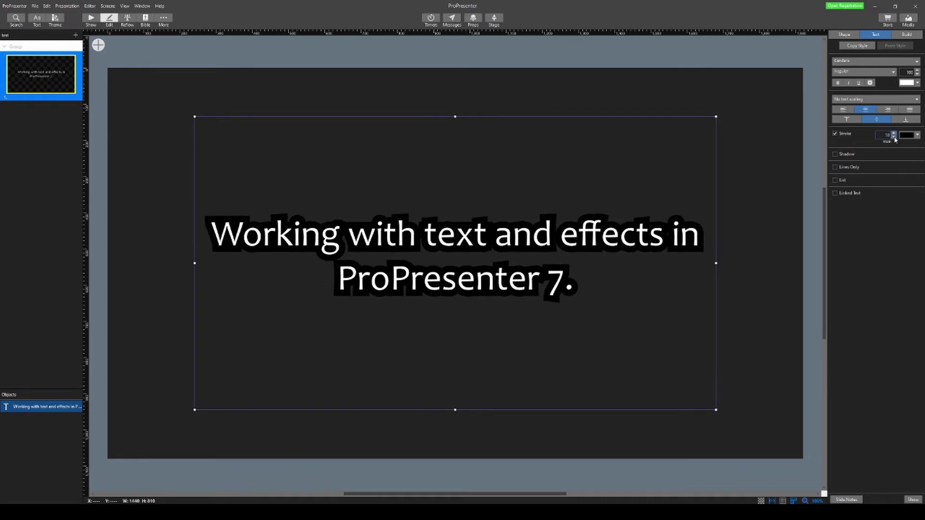
left_click(894, 137)
left_click(895, 138)
left_click(895, 138)
left_click(895, 138)
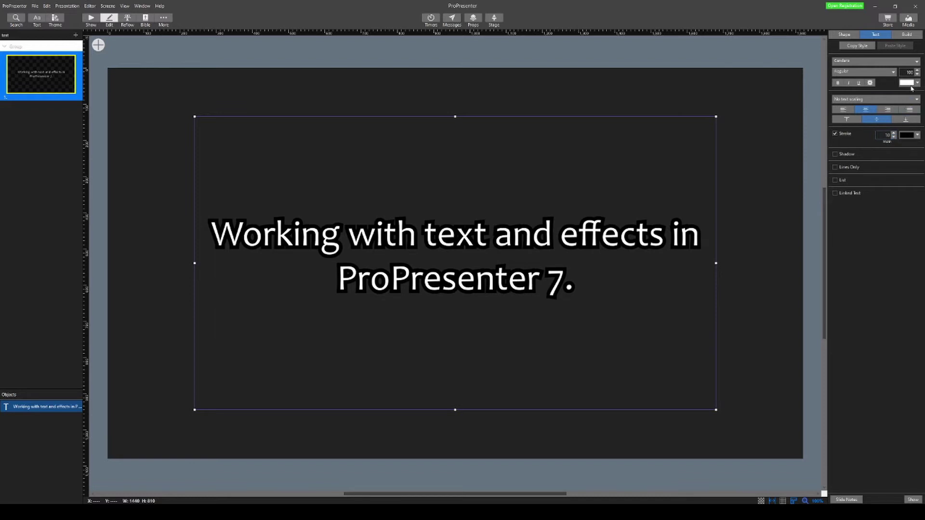
- Toggle the title's shadow and remove its outline, leaving plain white Candara lettering
left_click(844, 155)
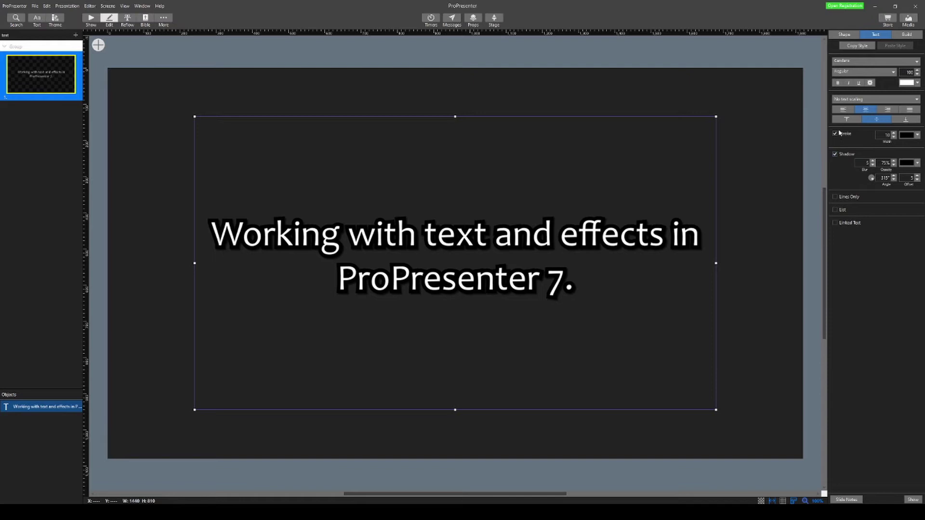
left_click(840, 133)
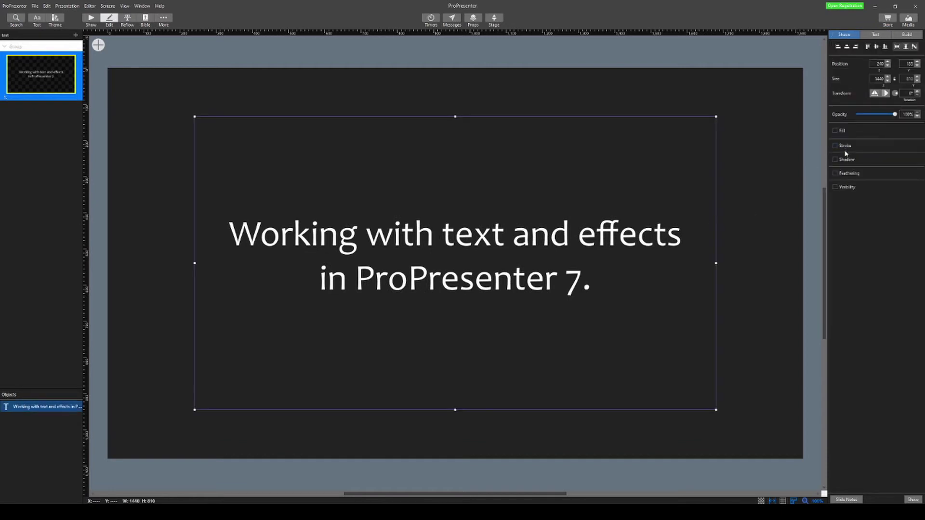
- Give the title text box a solid blue fill
left_click(872, 36)
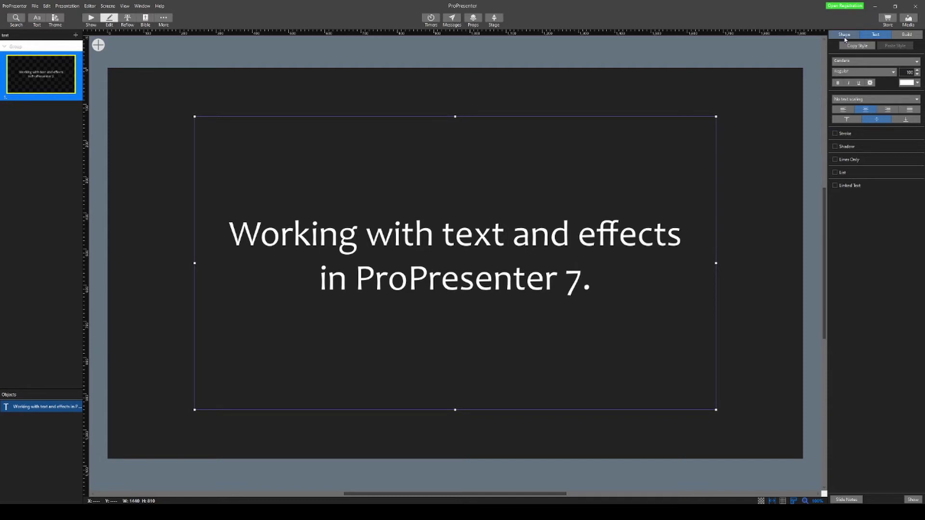
left_click(845, 35)
left_click(838, 130)
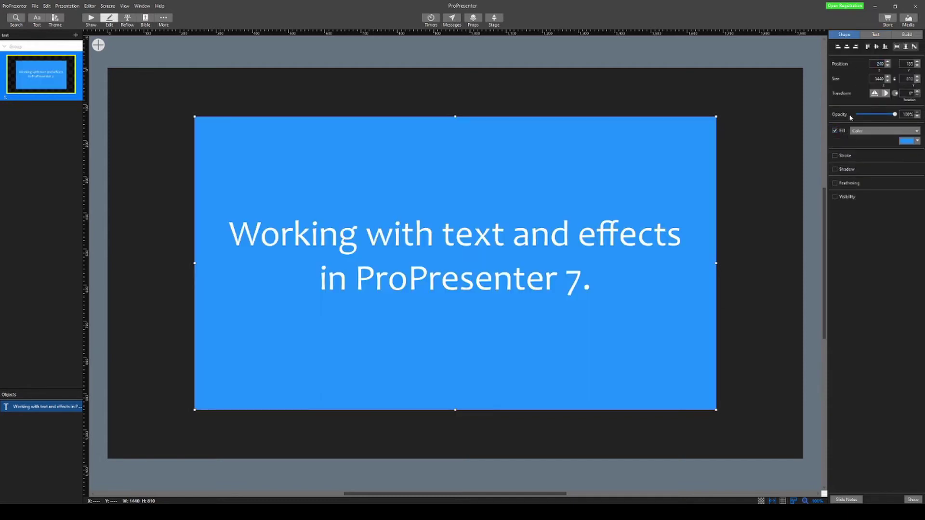
- Add a soft drop shadow to the title text, leaving it without an outline
left_click(876, 37)
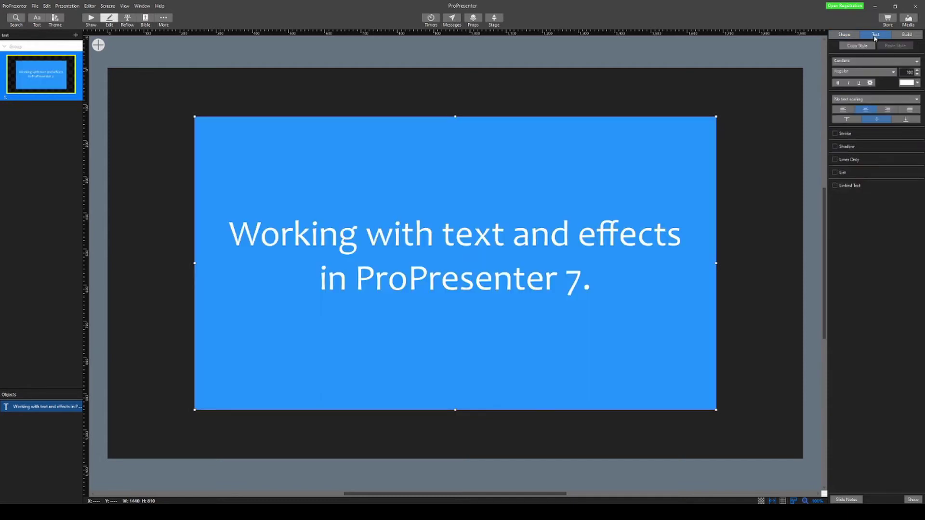
left_click(841, 134)
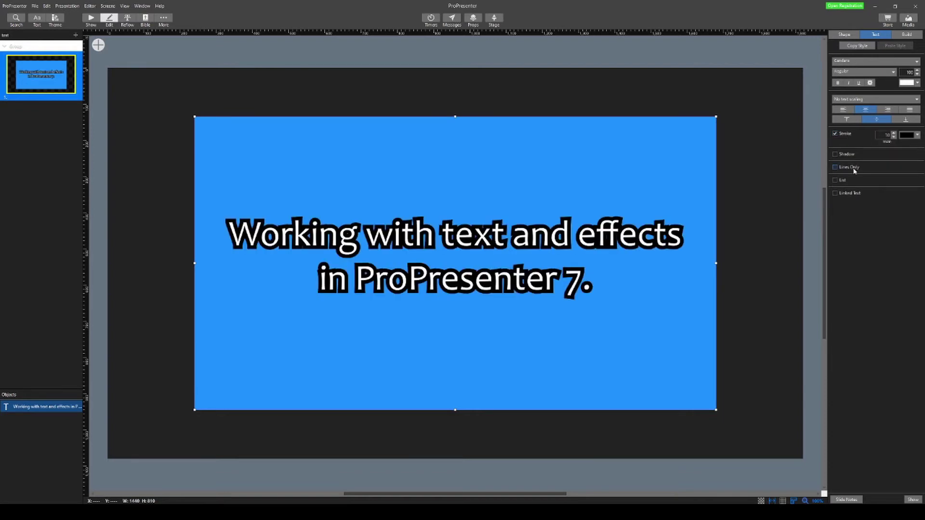
left_click(845, 137)
left_click(846, 147)
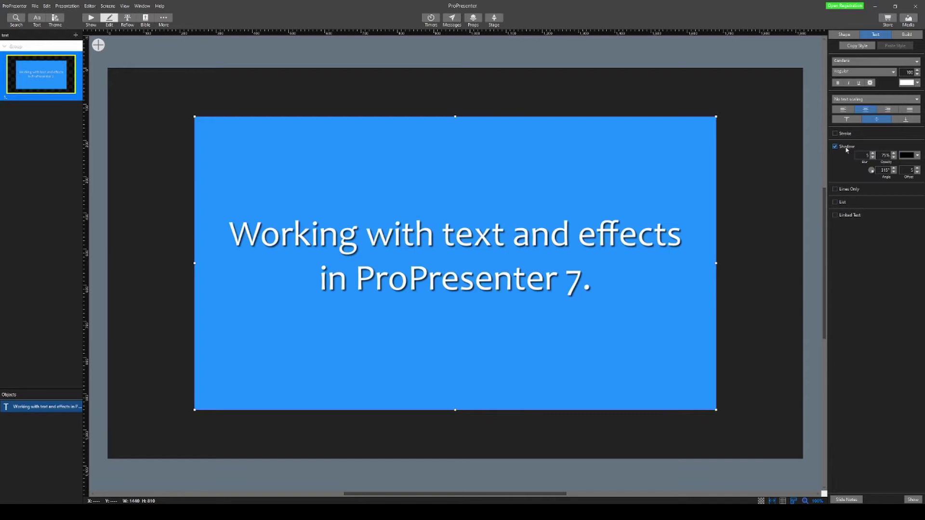
- Turn on Lines Only and set Height Offset to -14 so each title line gets its own blue band
left_click(851, 192)
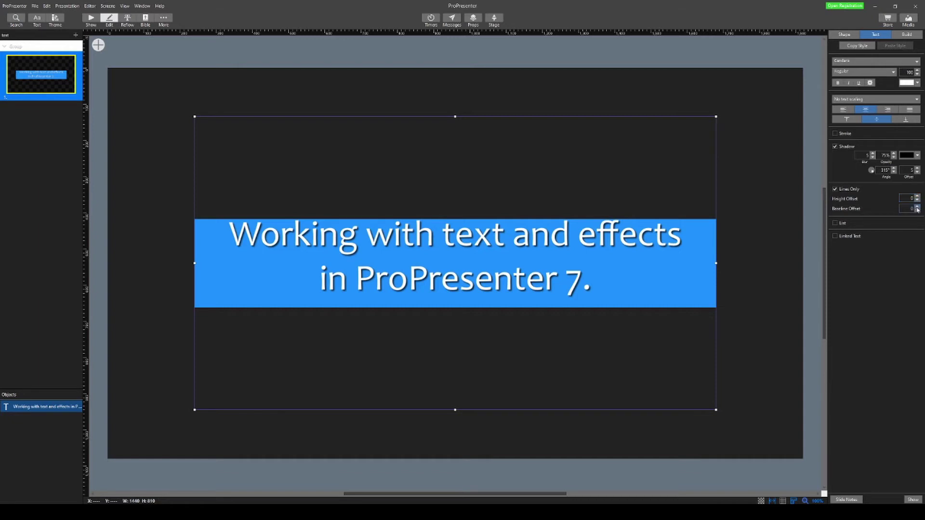
left_click_drag(918, 209, 919, 208)
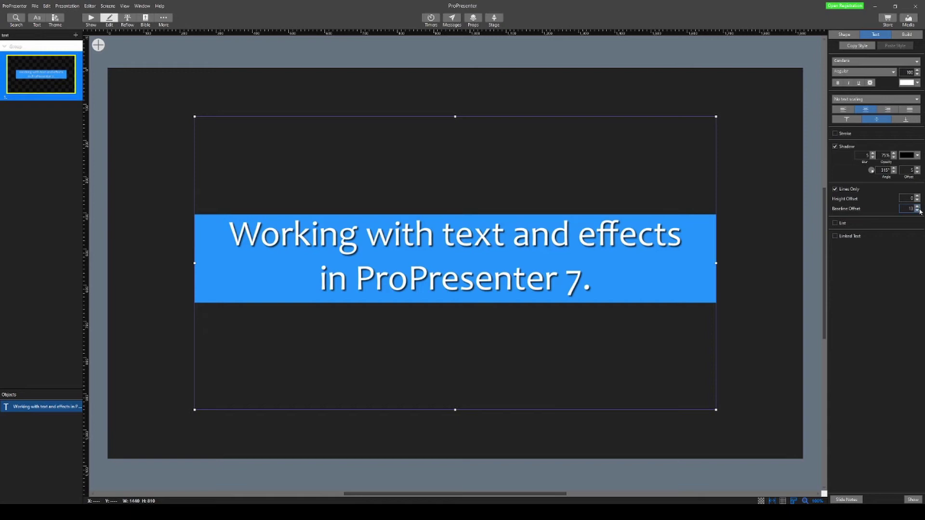
left_click(918, 211)
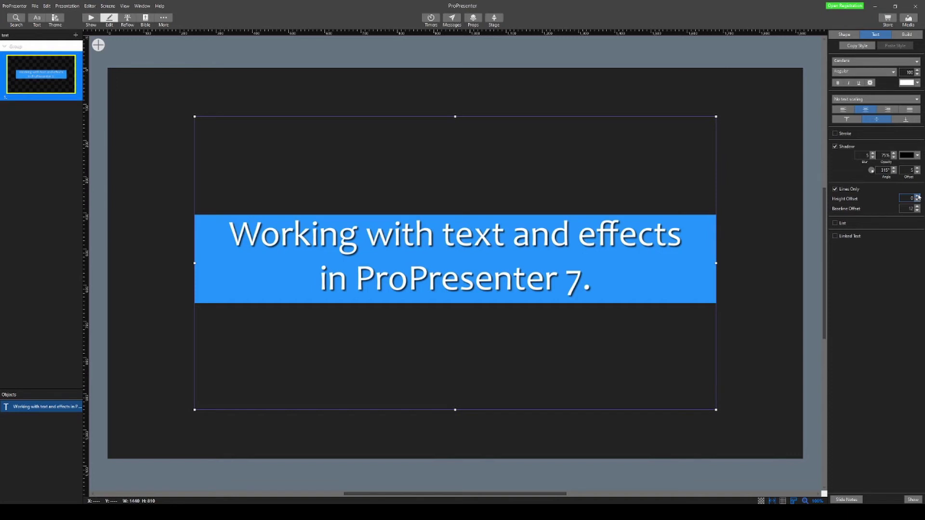
left_click_drag(918, 197, 918, 201)
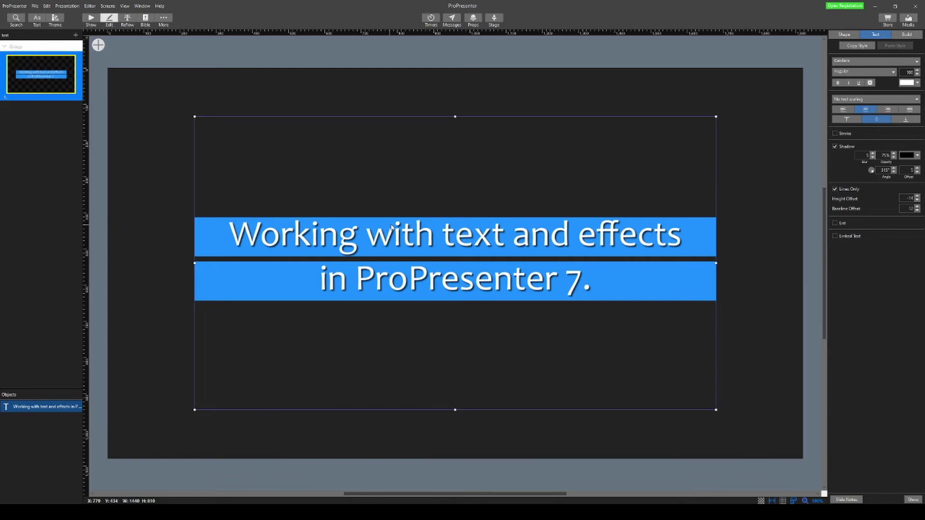
left_click(784, 193)
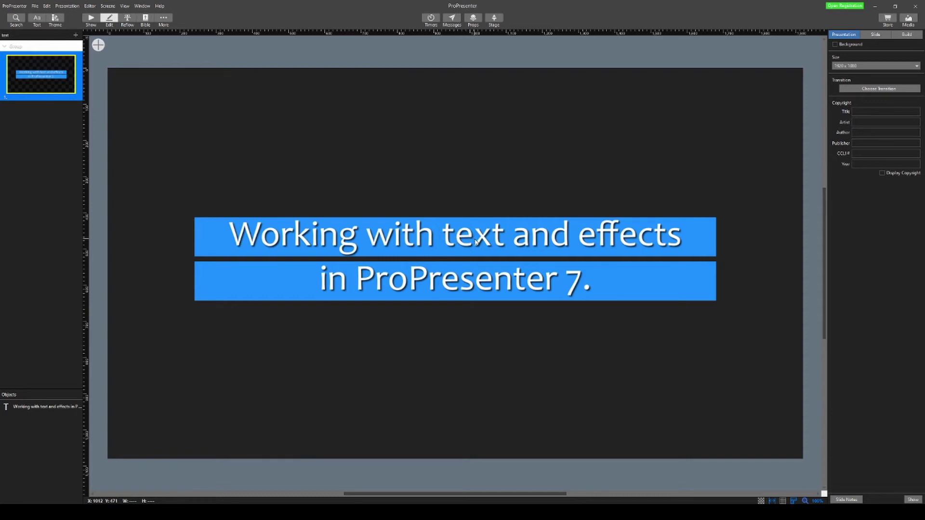
- Shorten the title box from its top edge and move it toward the bottom of the slide
mouse_move(477, 247)
left_mouse_down()
mouse_move(477, 293)
mouse_move(474, 234)
left_mouse_up()
left_click_drag(450, 128, 450, 291)
left_click_drag(449, 354, 455, 385)
left_click(586, 256)
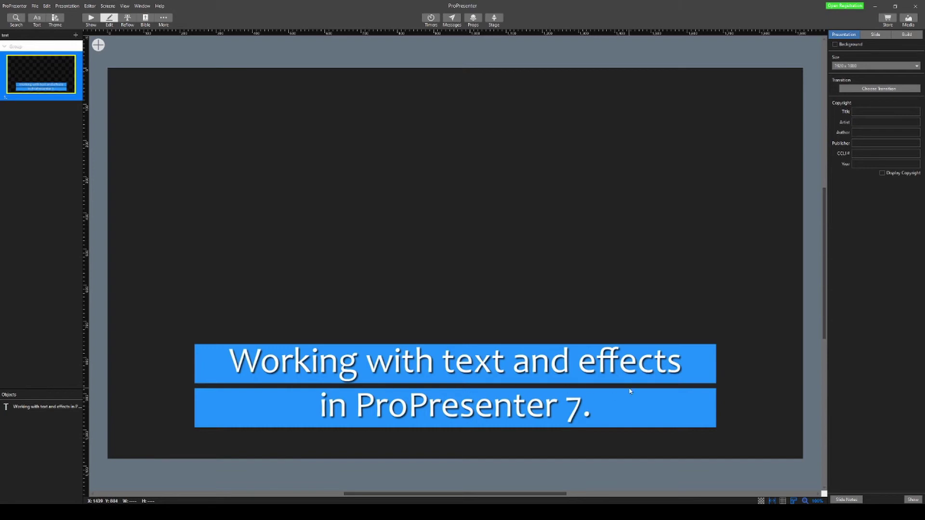
- Turn off the title's shadow and drag the box back to the slide centre
left_click(463, 365)
left_click(846, 148)
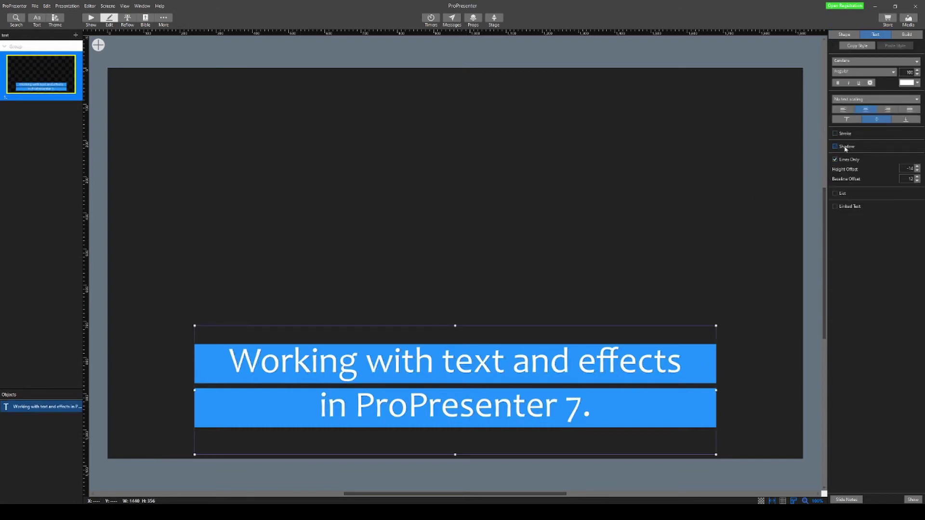
left_click(509, 272)
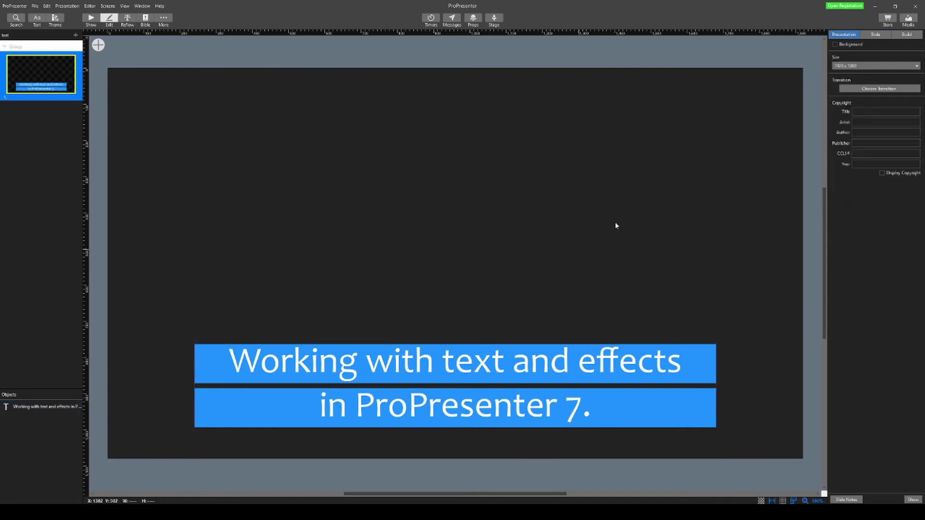
left_click_drag(555, 361, 537, 244)
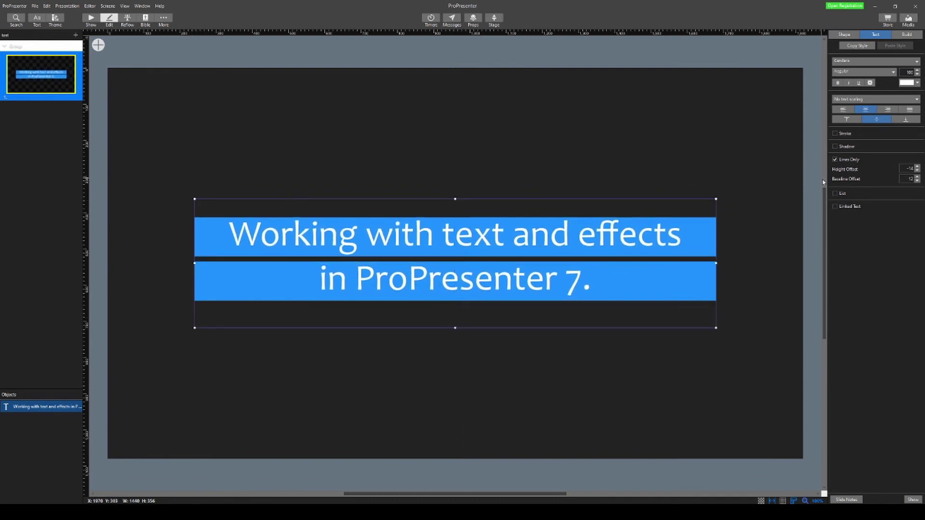
- Uncheck Lines Only so the blue bands no longer sit behind the title lines
left_click(848, 161)
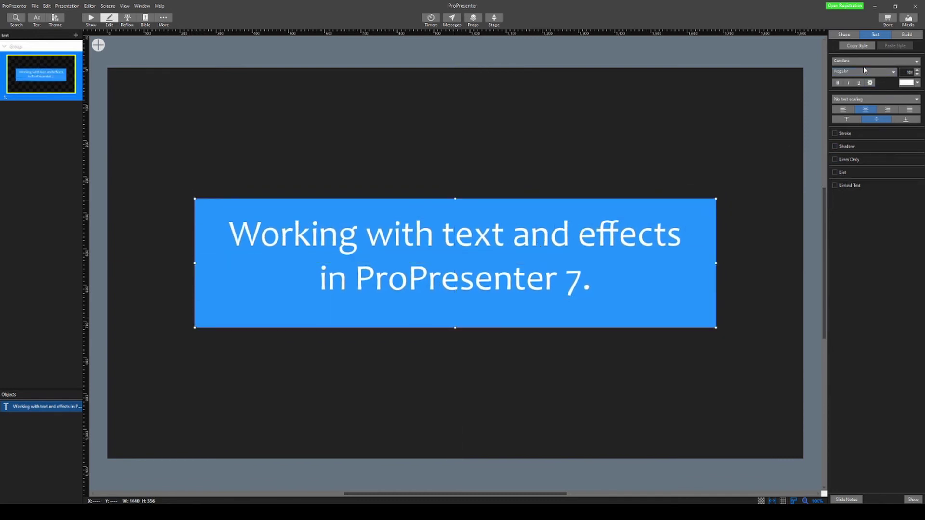
left_click(844, 35)
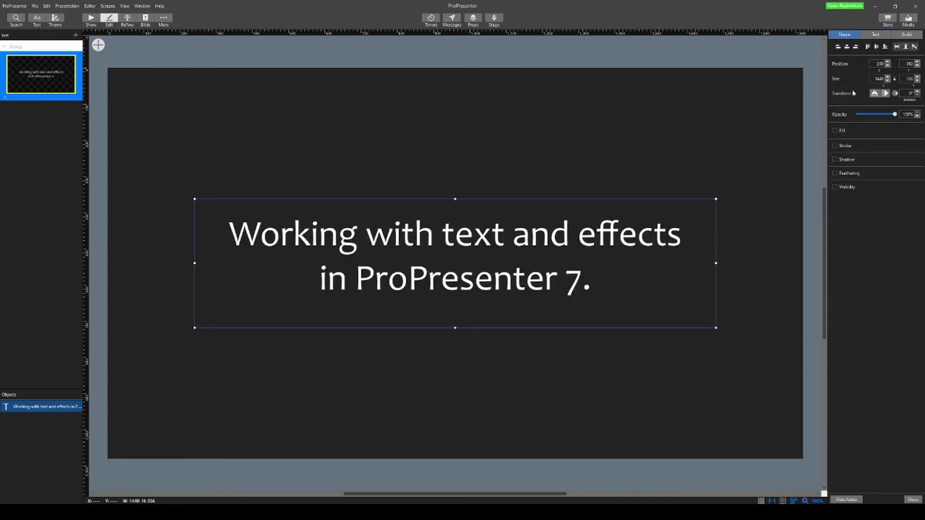
left_click(866, 35)
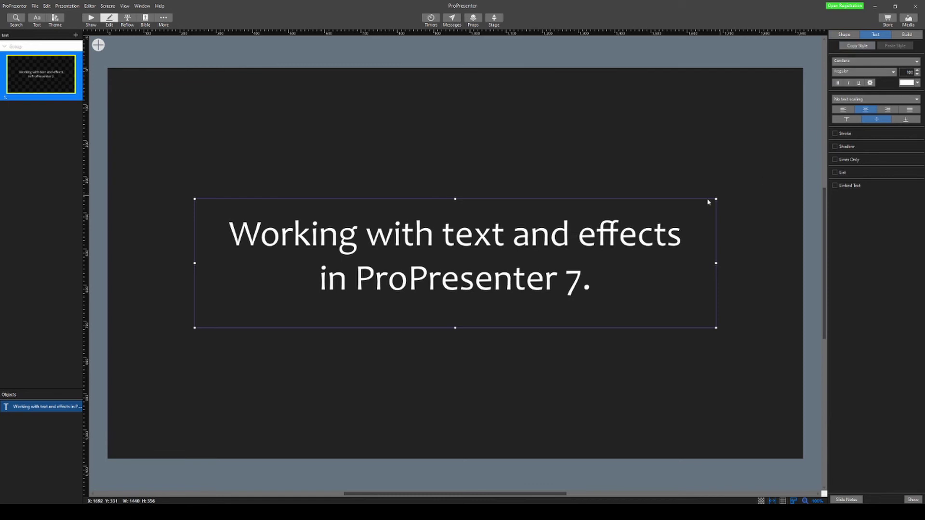
left_click(585, 132)
left_click(597, 232)
- Make the title one bulleted paragraph: 'Working with text and effects in ProPresenter 7.'
left_click(837, 173)
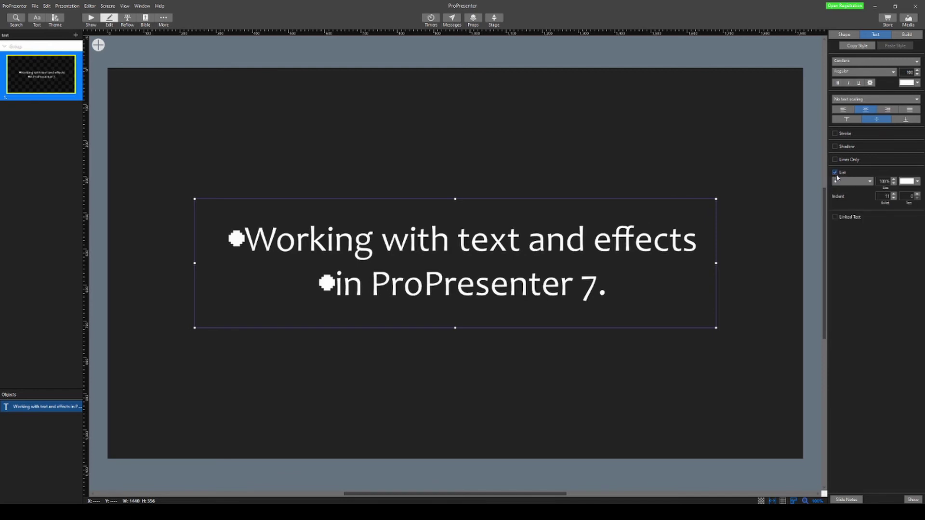
double_click(335, 281)
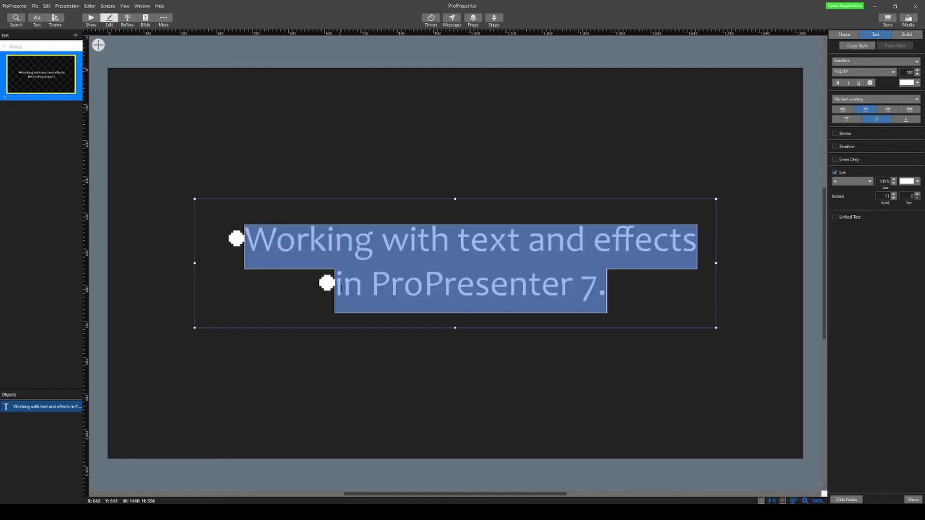
left_click(336, 282)
key("BackSpace")
key("BackSpace")
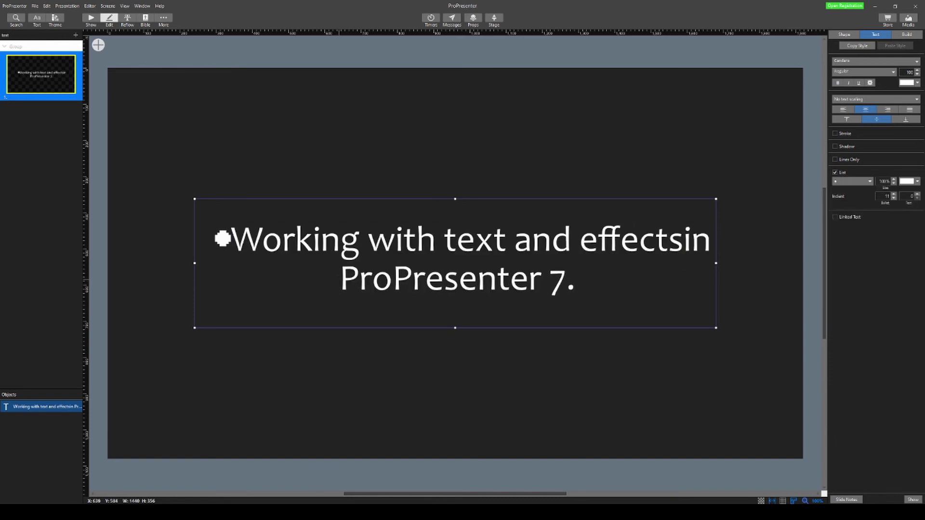
left_click(683, 339)
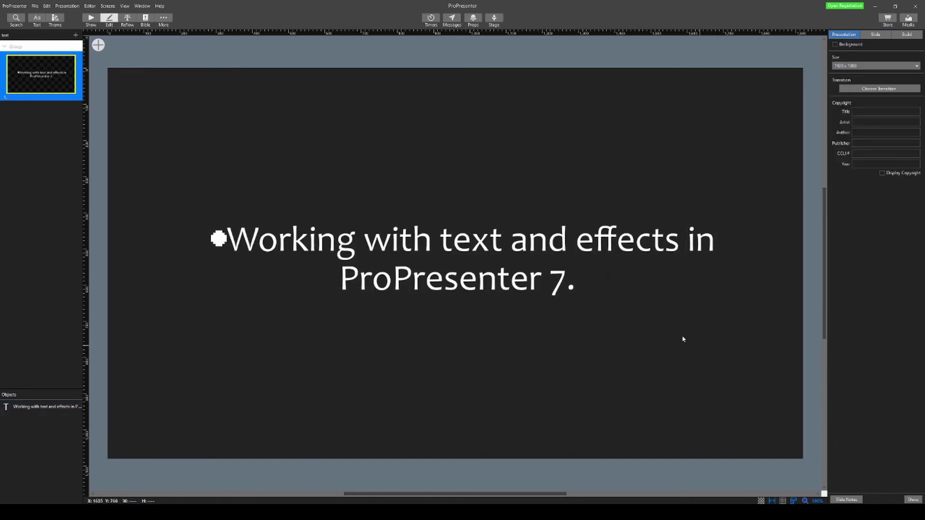
- Remove the bullet from the title
left_click(592, 275)
left_click(842, 174)
left_click(846, 188)
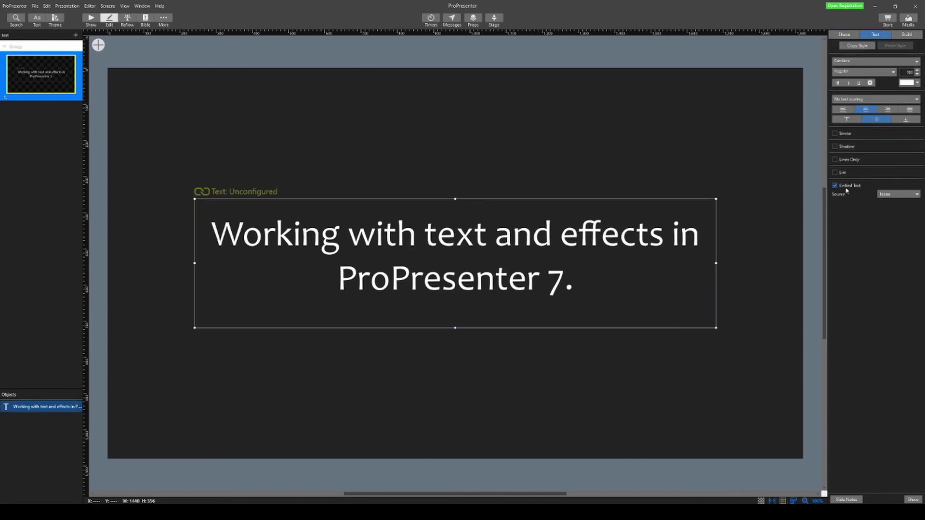
left_click(526, 171)
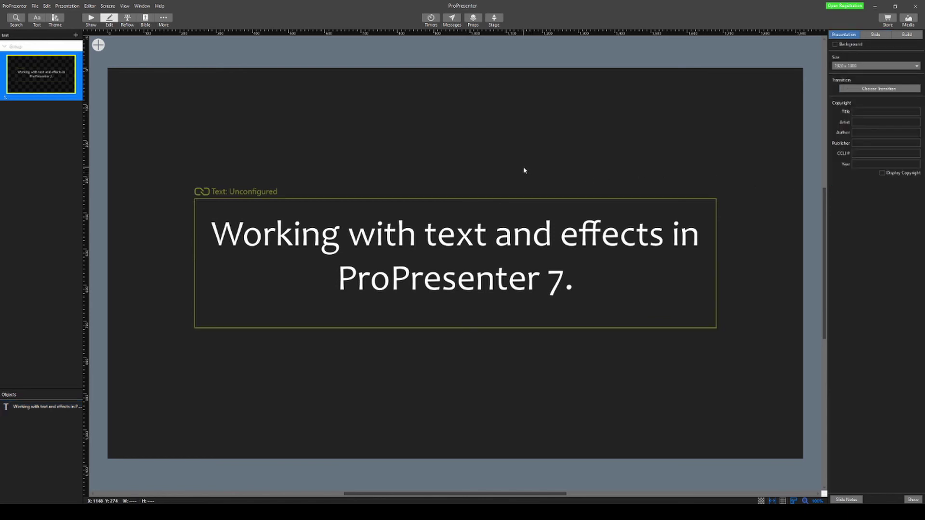
left_click(390, 255)
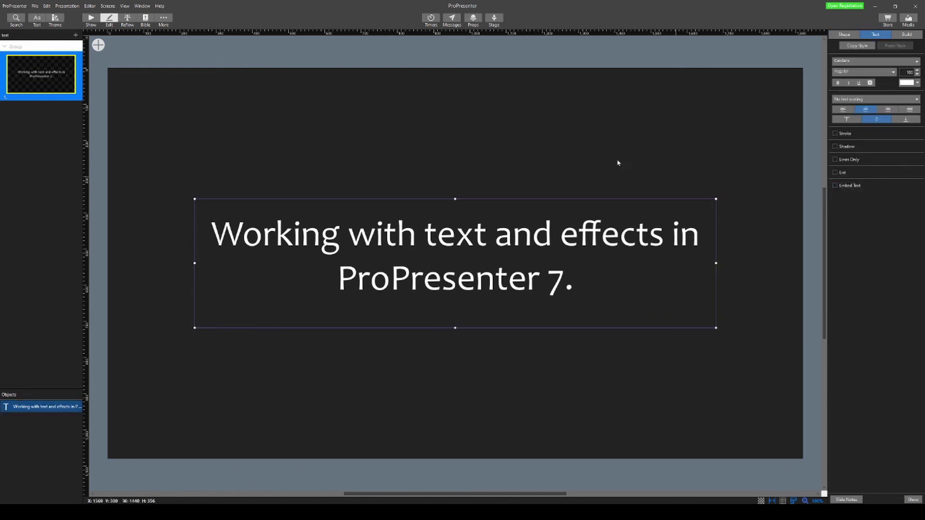
left_click(155, 93)
- Add a new text box, shrink it, and place it in the slide's lower-right corner
left_click(98, 45)
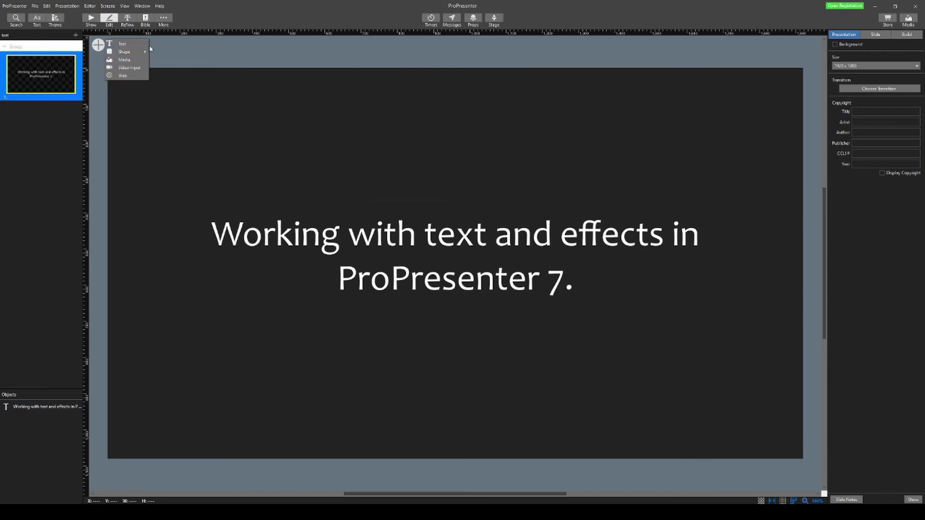
left_click(122, 43)
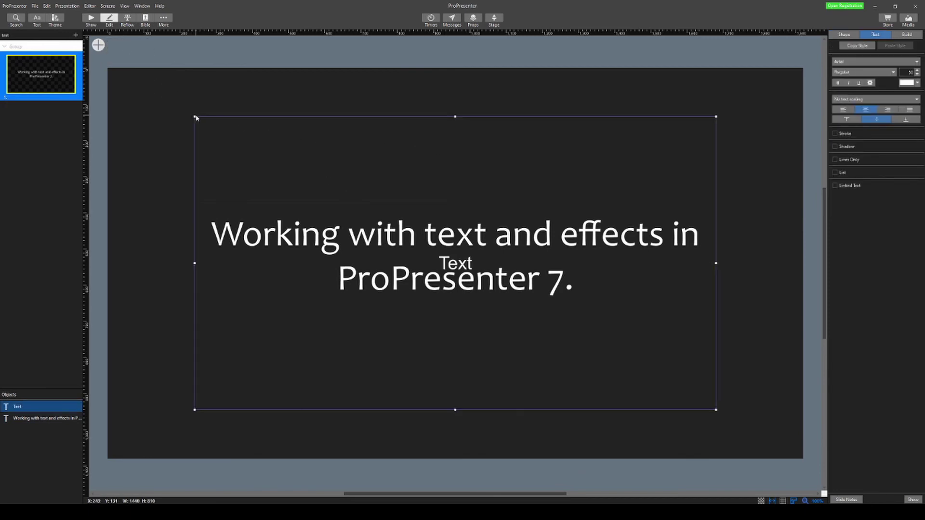
left_click(196, 118)
left_click(206, 134)
left_click_drag(195, 117, 528, 331)
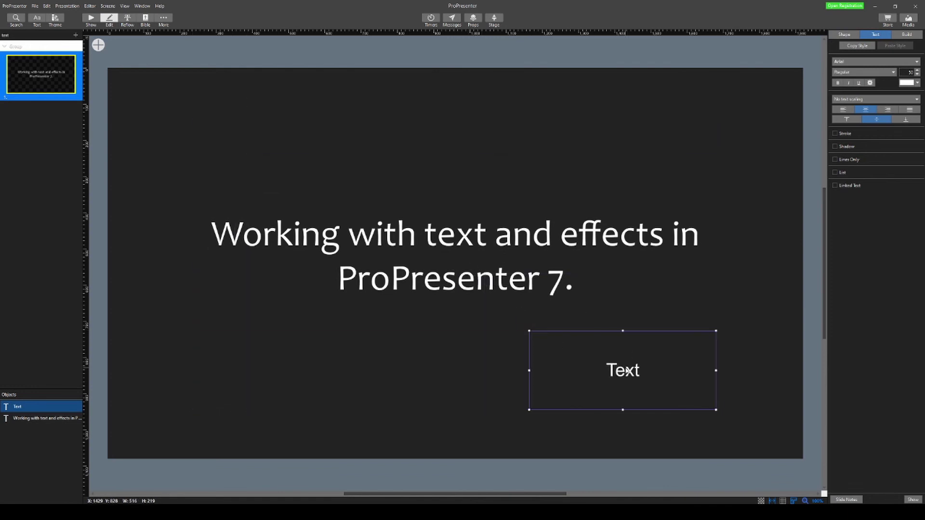
left_click_drag(626, 371, 712, 419)
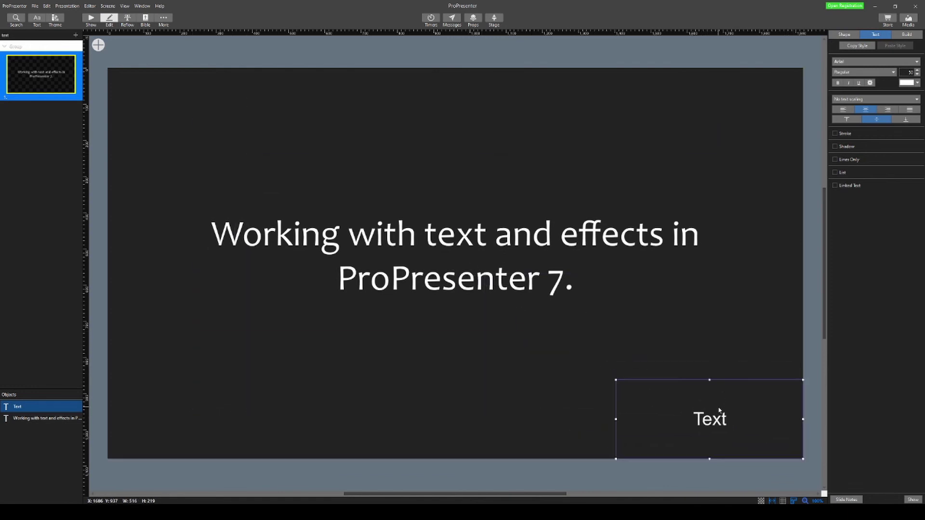
double_click(713, 419)
- Link the new box's text to the Countdown 1 timer so it shows 754:56
left_click(839, 186)
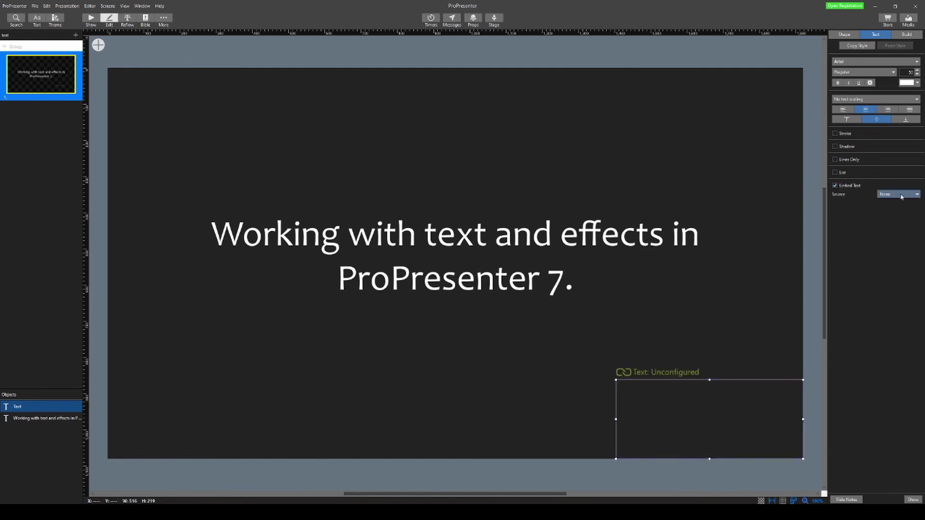
left_click(899, 195)
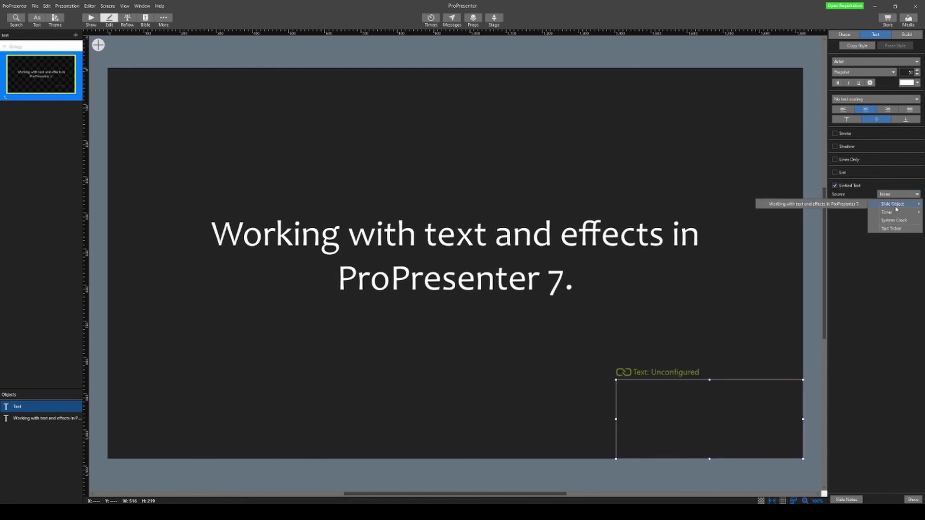
mouse_move(894, 214)
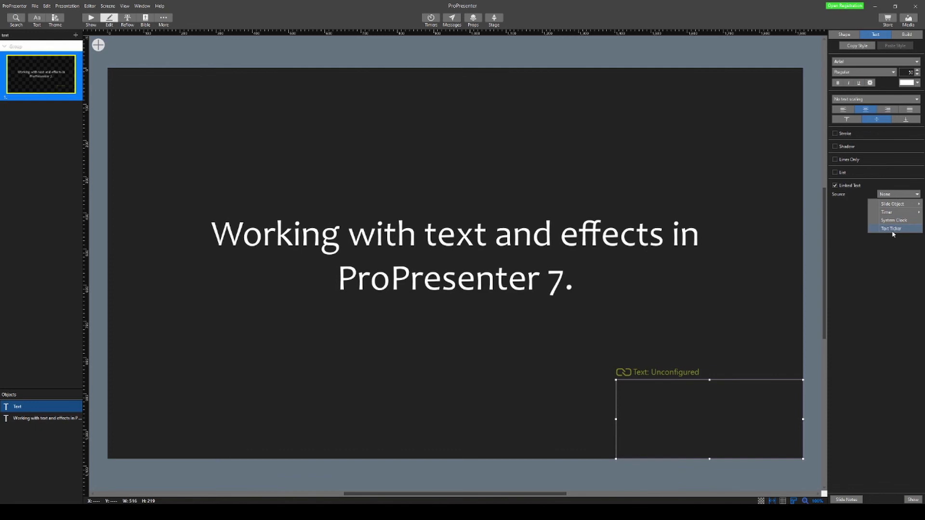
left_click(892, 229)
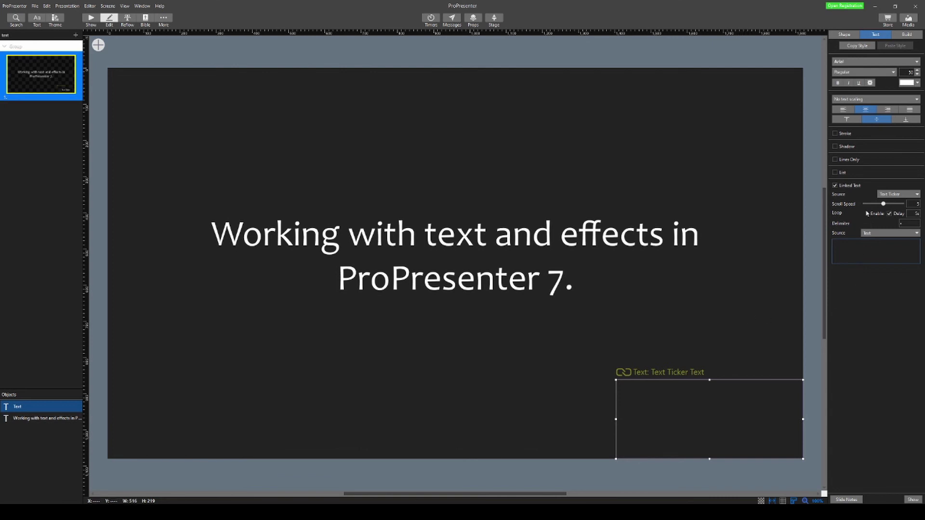
left_click(889, 200)
left_click(894, 208)
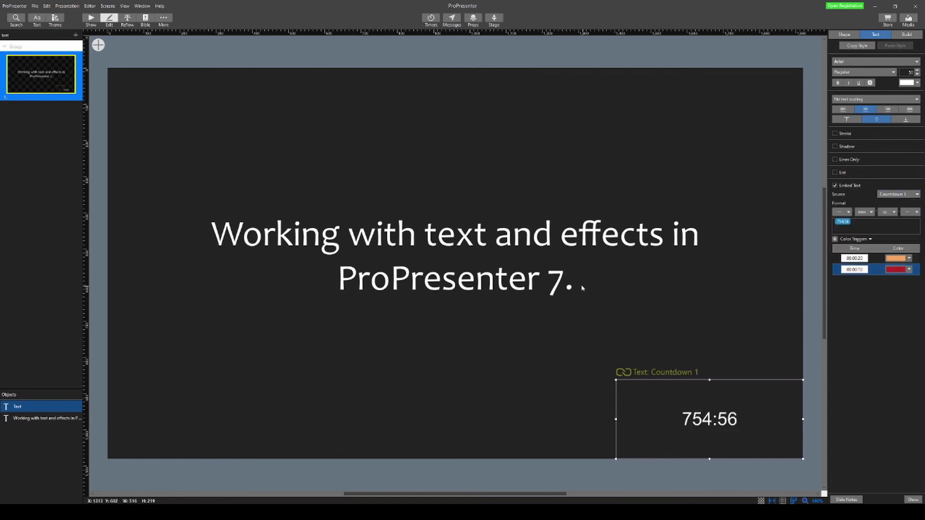
left_click(520, 256)
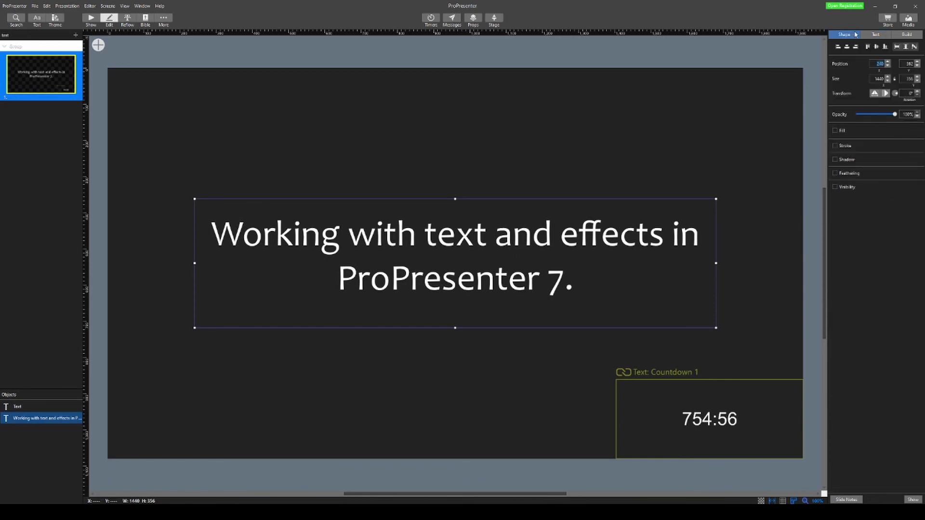